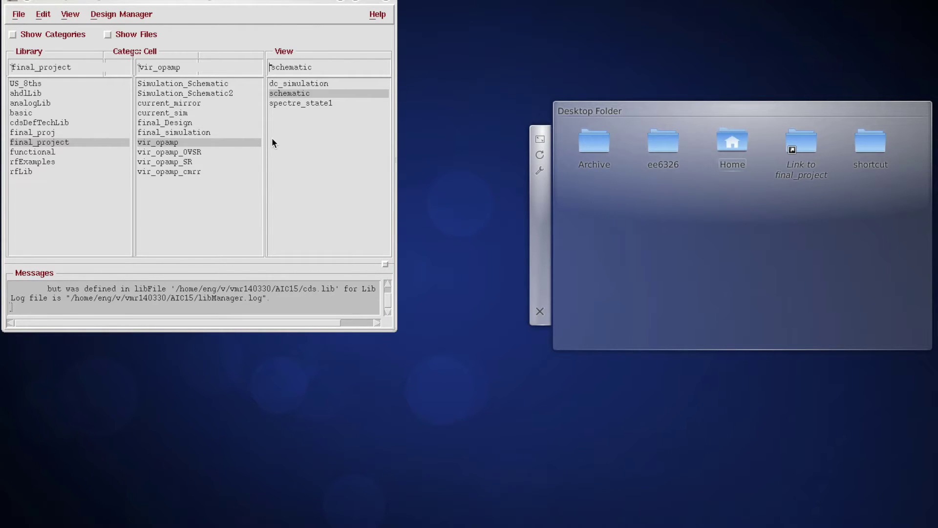
Select the vir_opamp_SR cell in final_project and open its schematic view
click(187, 163)
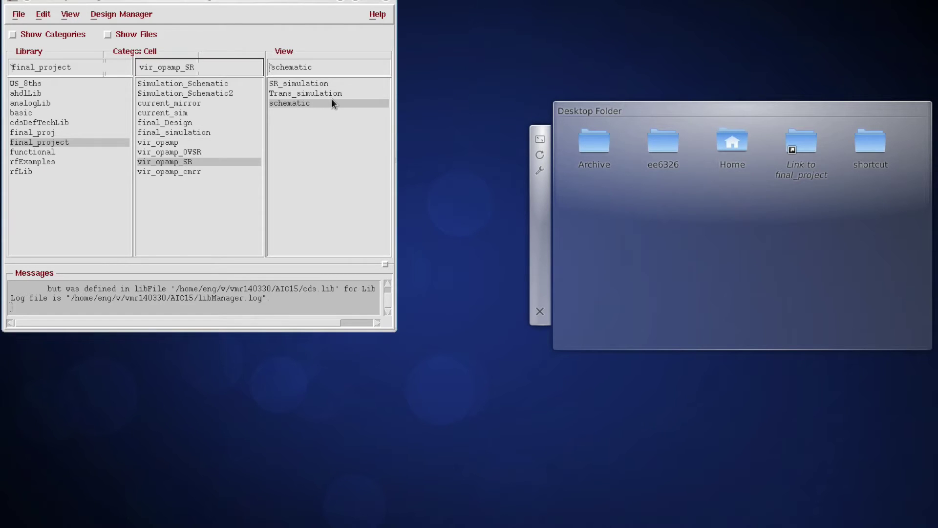
double_click(303, 102)
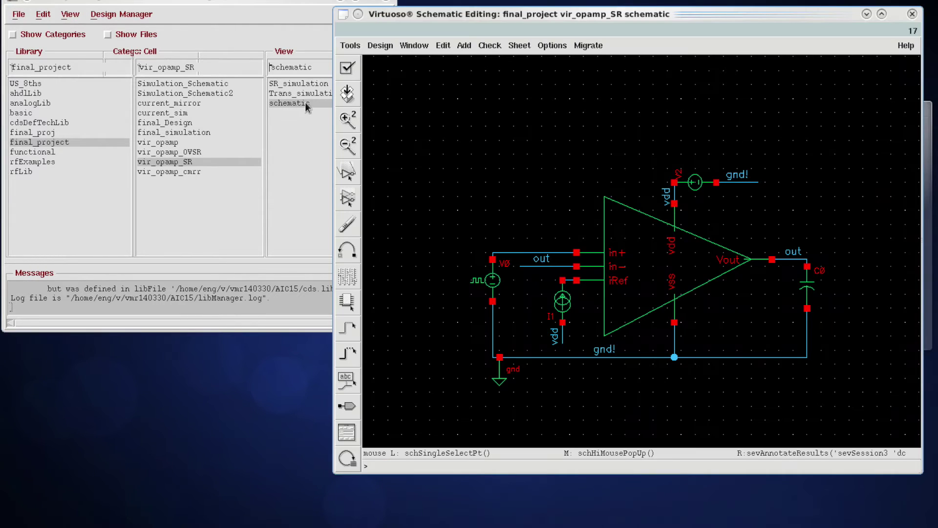
Maximize and fit the schematic, then open the properties of pulse source V0
click(882, 14)
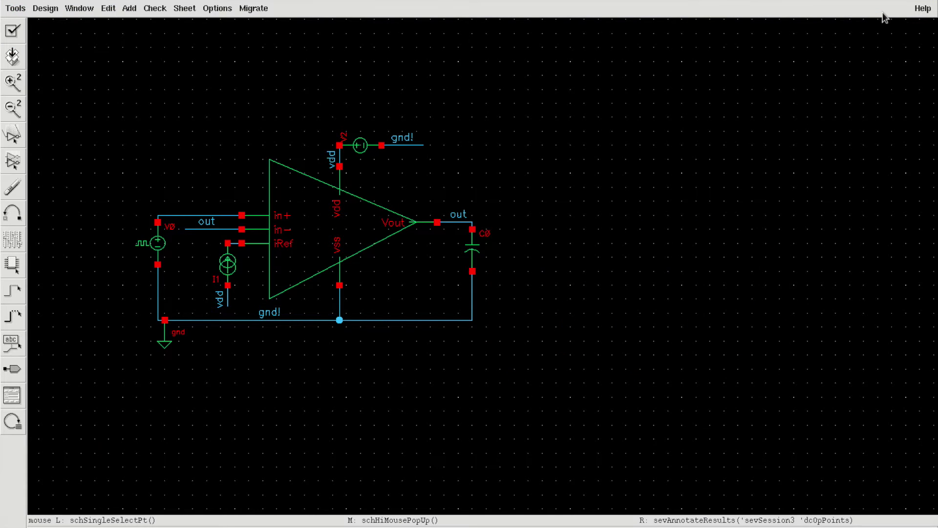
key(f)
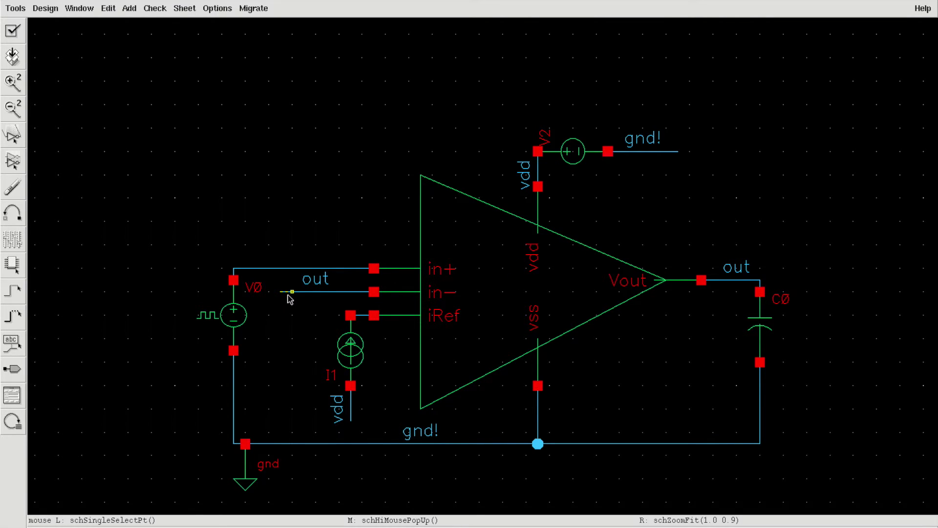
click(247, 327)
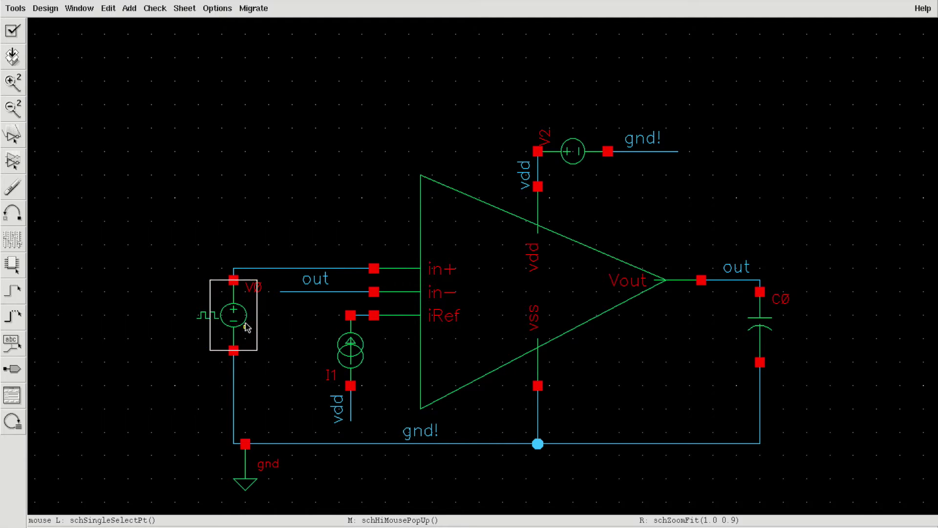
key(ctrl+d)
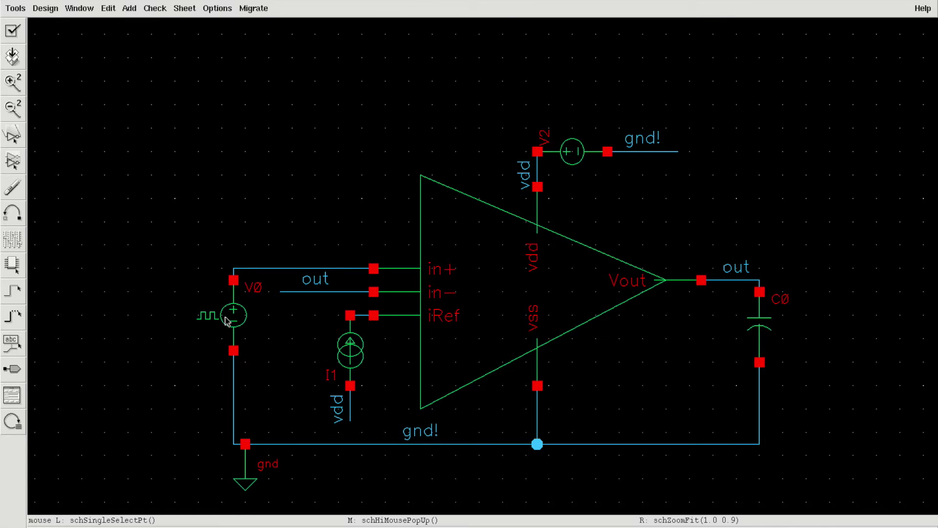
drag(235, 322, 234, 318)
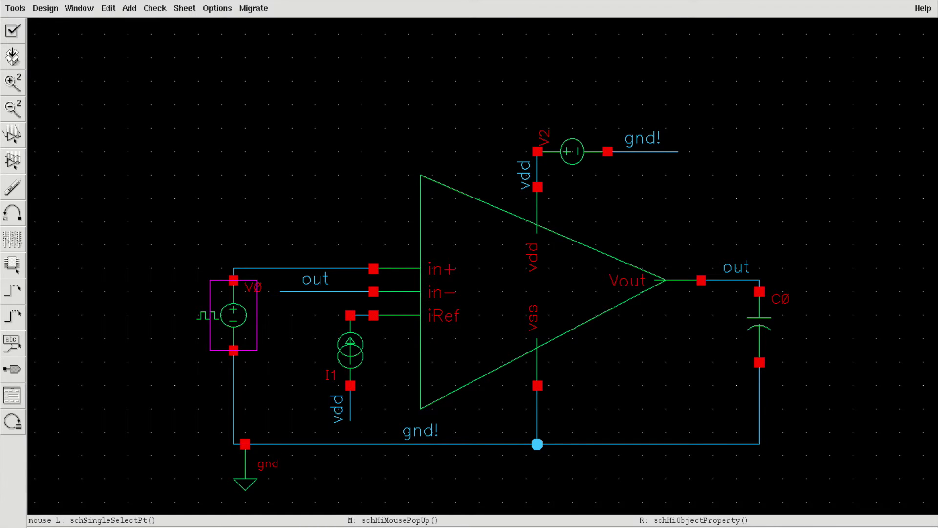
key(q)
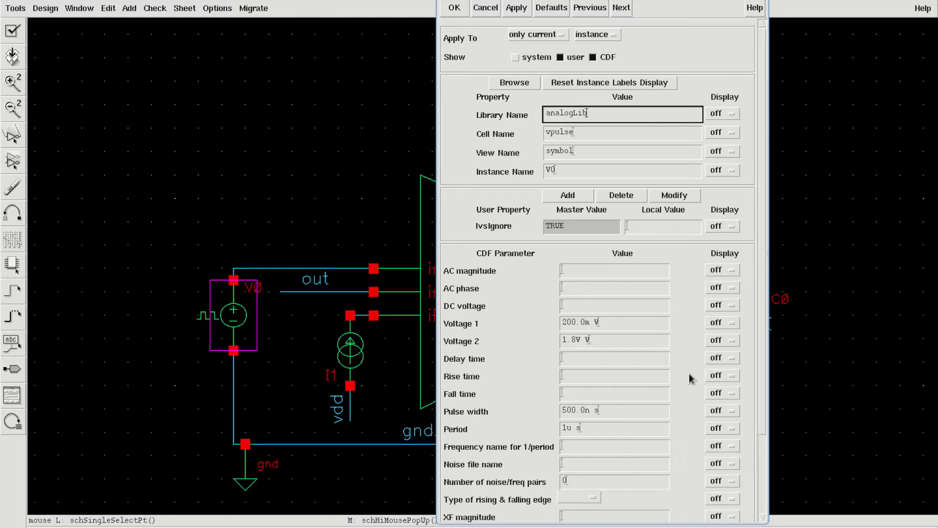
Scroll through V0's vpulse parameters: 200m V to 1.8 V, 500n width, 1u period
drag(761, 264, 763, 337)
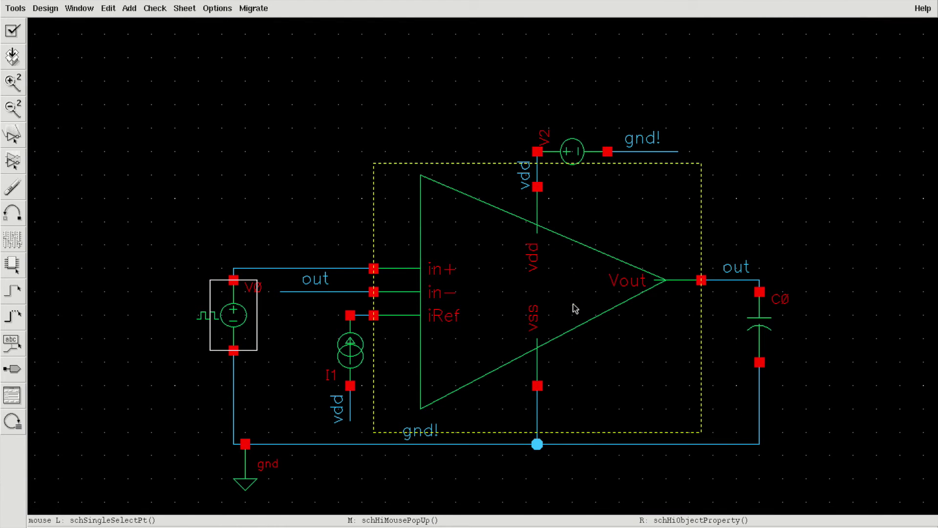
Check and save the schematic and launch the Analog Design Environment
click(575, 306)
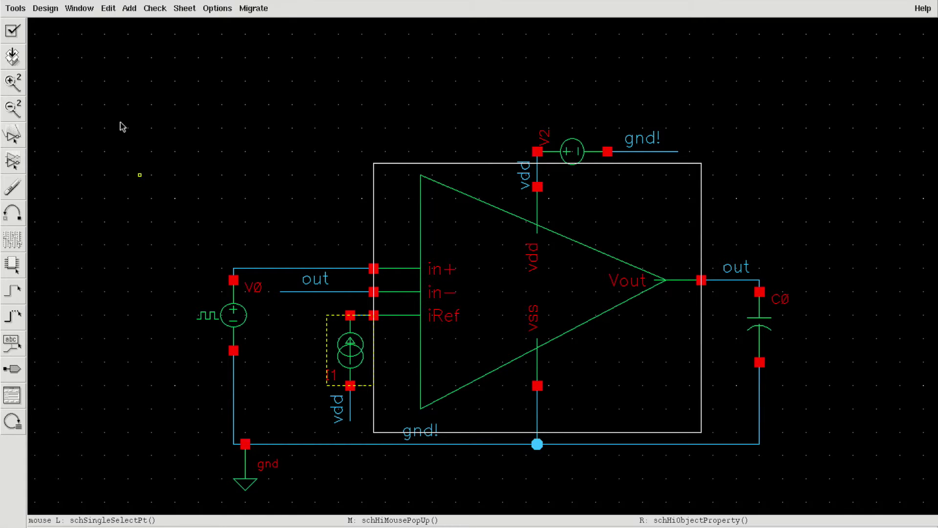
click(149, 141)
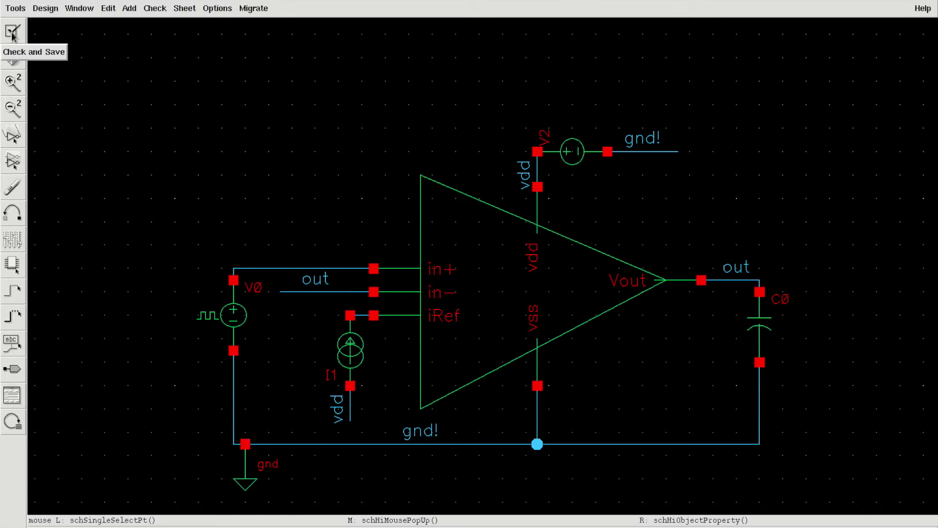
click(9, 11)
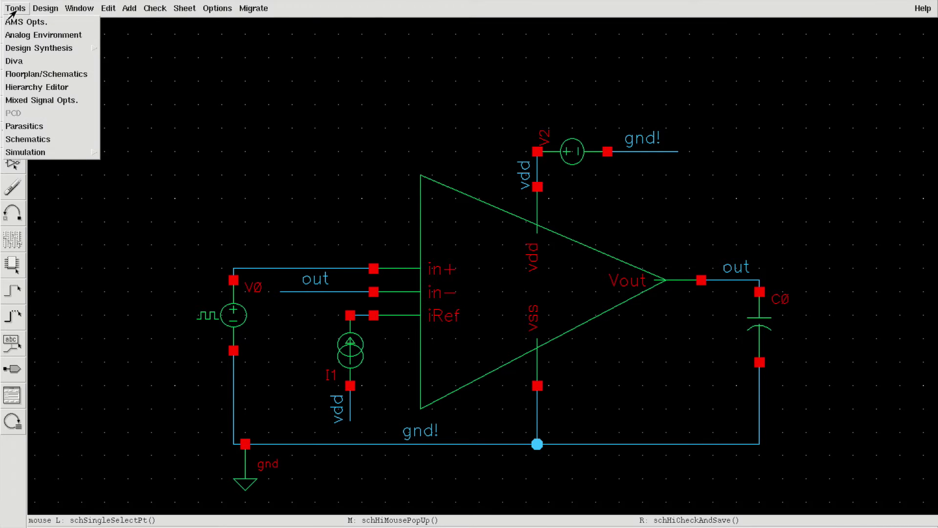
click(24, 36)
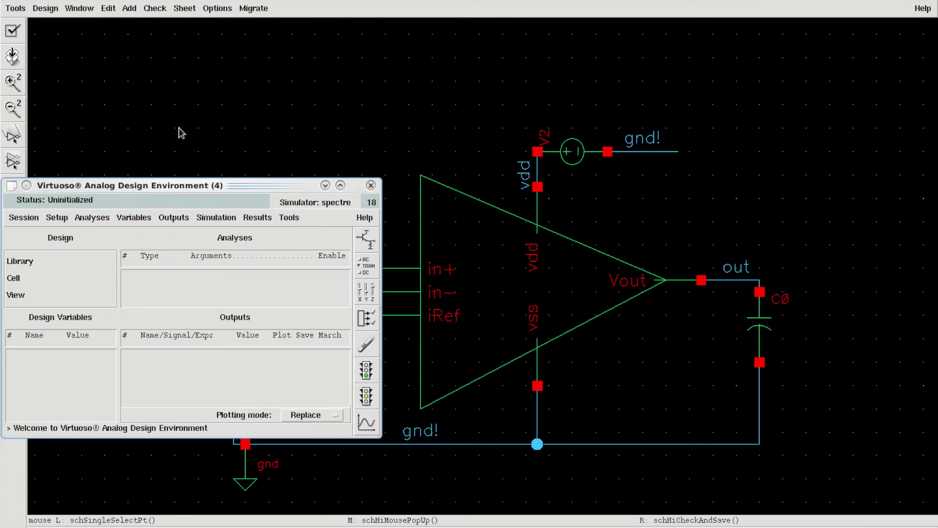
Bring up the Choosing Analyses form from the ADE Analyses menu
drag(167, 188, 350, 136)
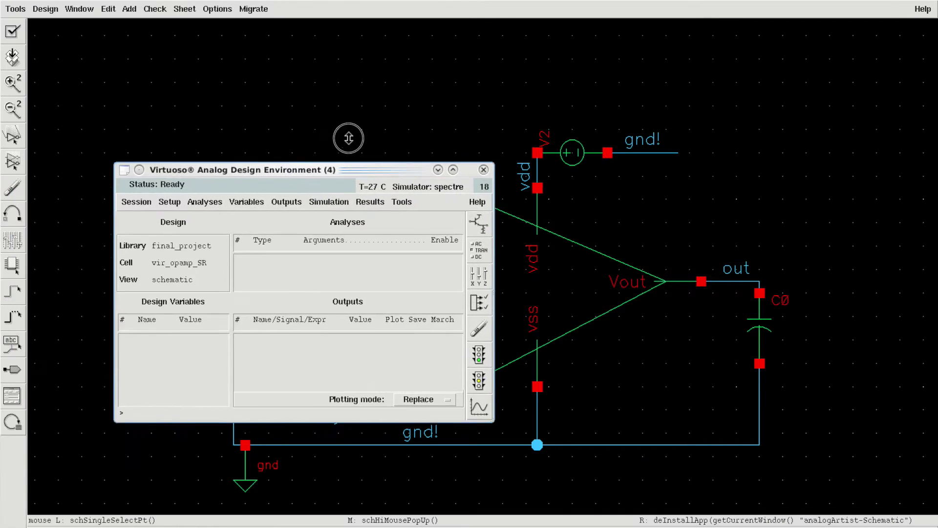
click(206, 165)
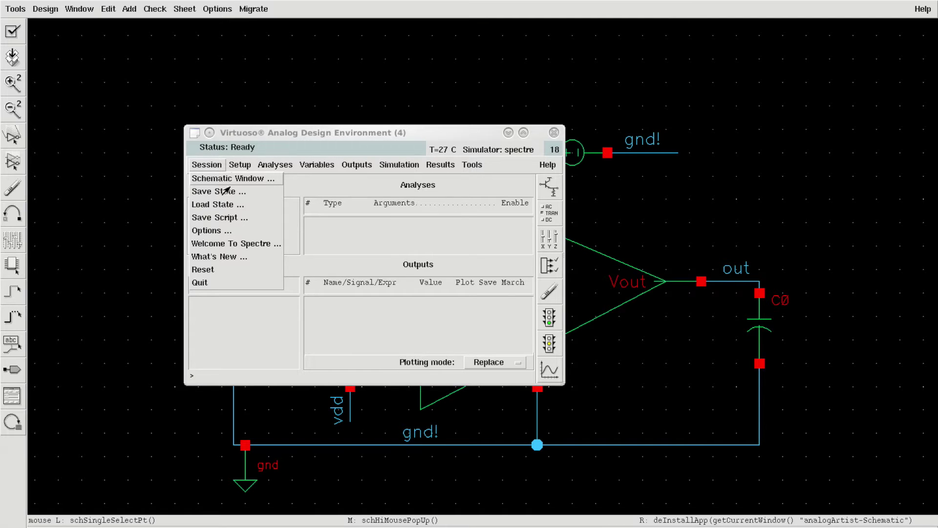
click(239, 165)
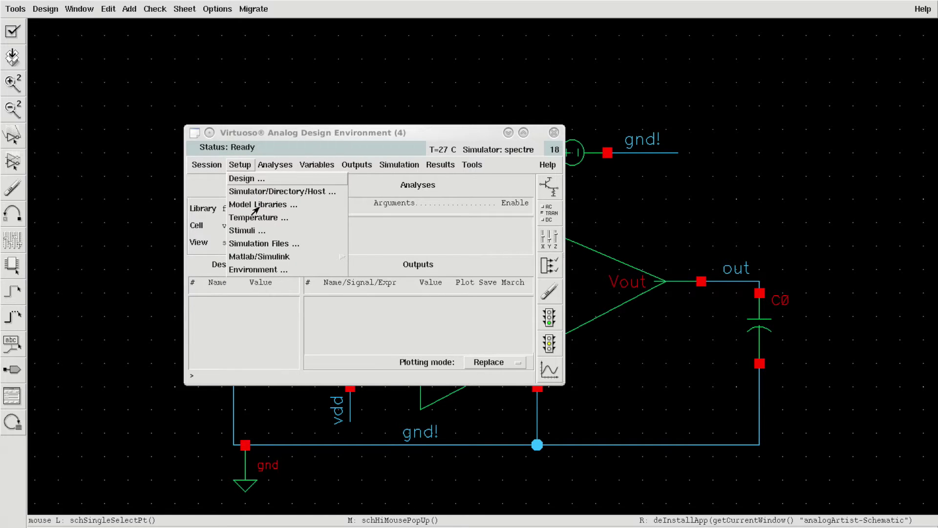
click(264, 164)
click(268, 180)
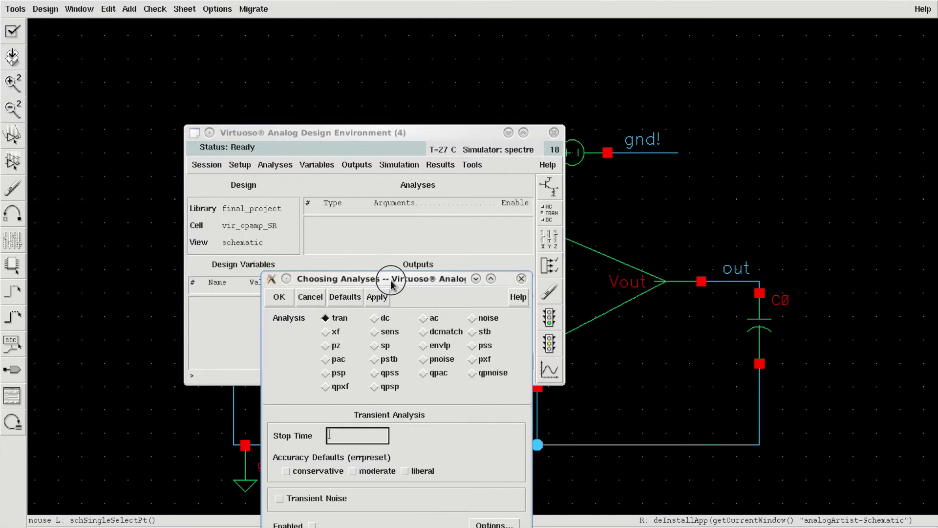
Add an enabled tran analysis with 5u stop time and conservative accuracy
drag(391, 280, 312, 148)
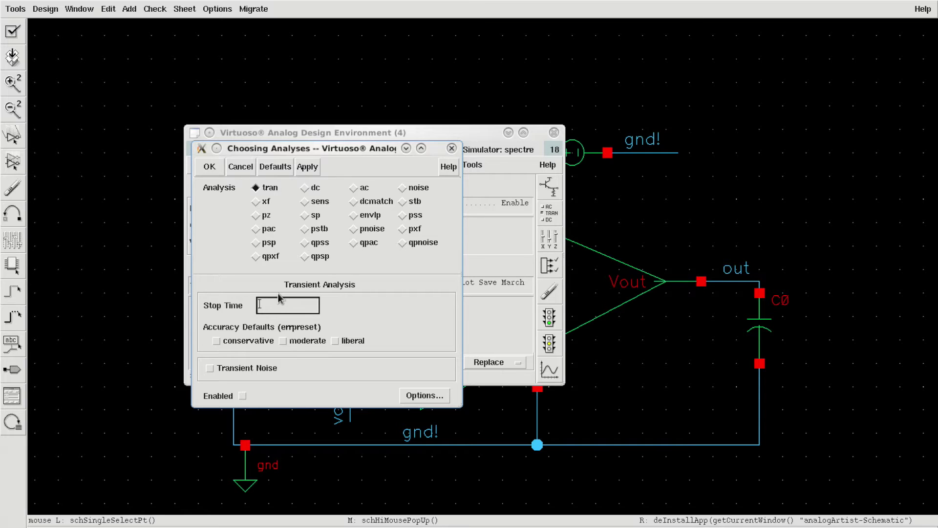
text(5u)
click(220, 341)
click(223, 342)
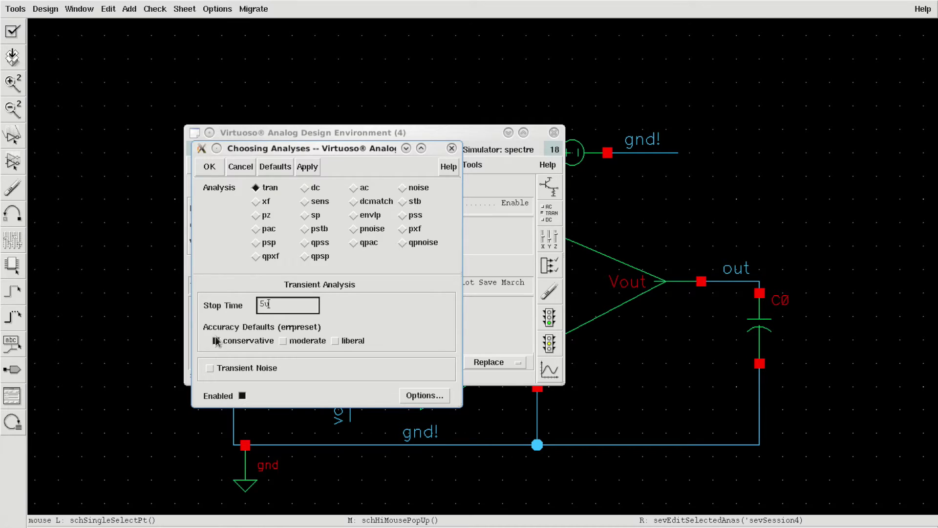
click(311, 172)
click(213, 171)
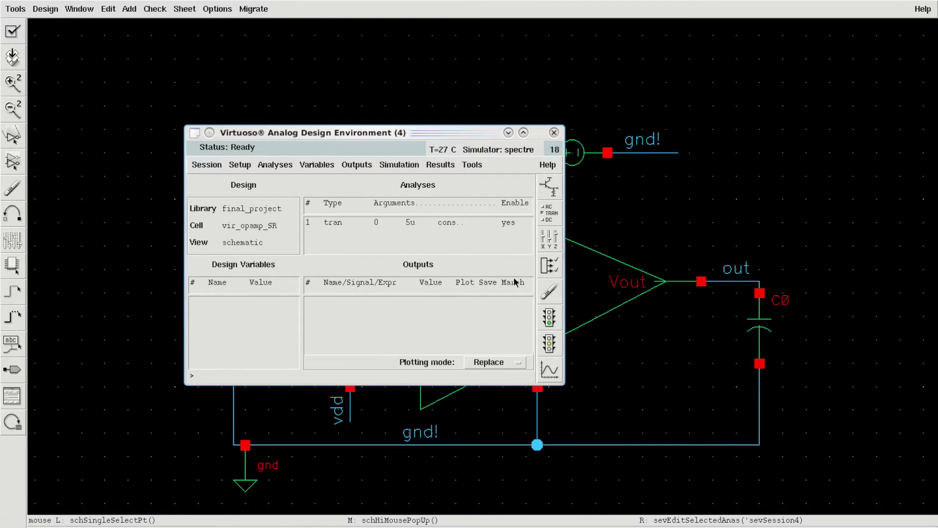
Run the simulation, review the SFE-23 undefined-instance errors in the Spectre log, and close it
click(554, 324)
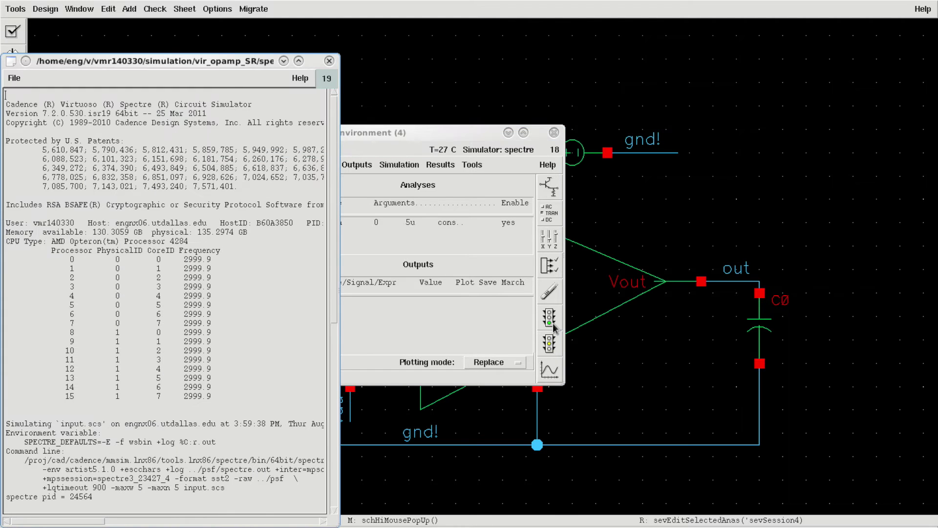
drag(335, 264, 328, 435)
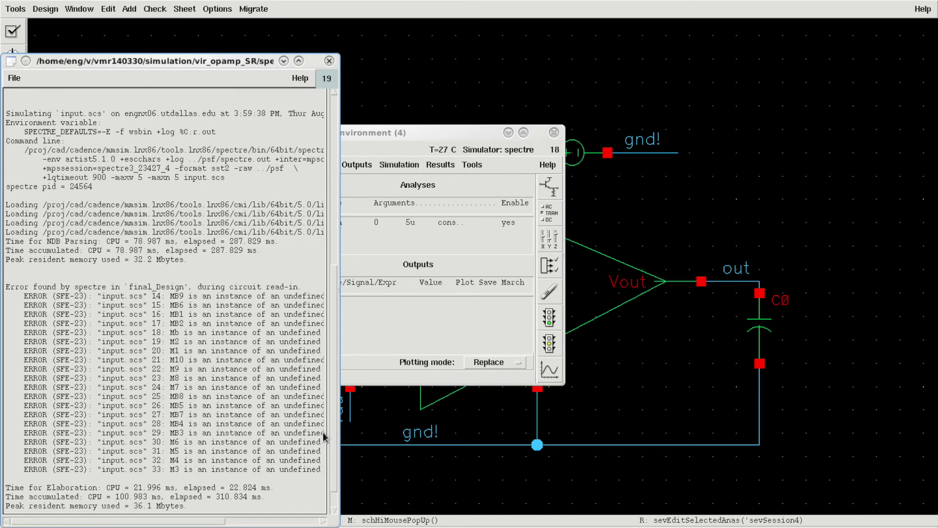
click(329, 61)
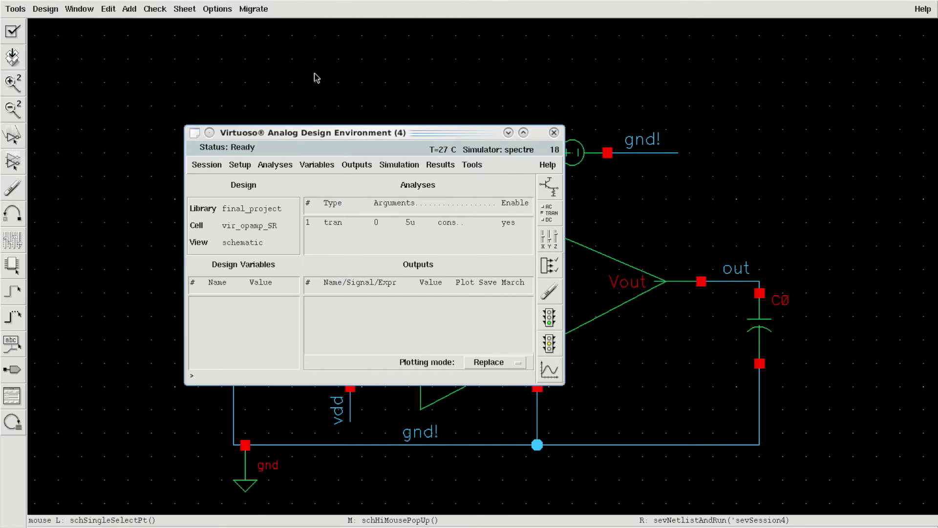
Load the SR_simulation saved state with dc, ac, 5u tran analyses and v /out output
click(207, 165)
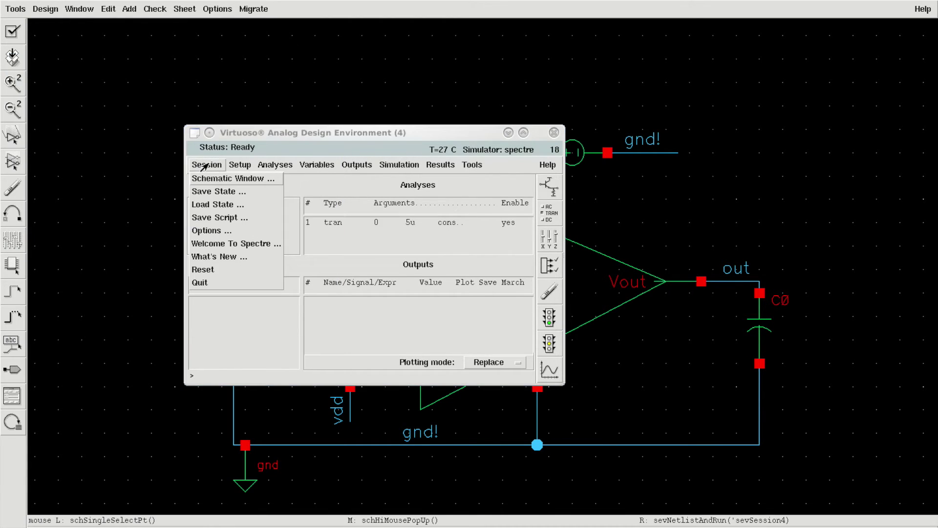
click(218, 204)
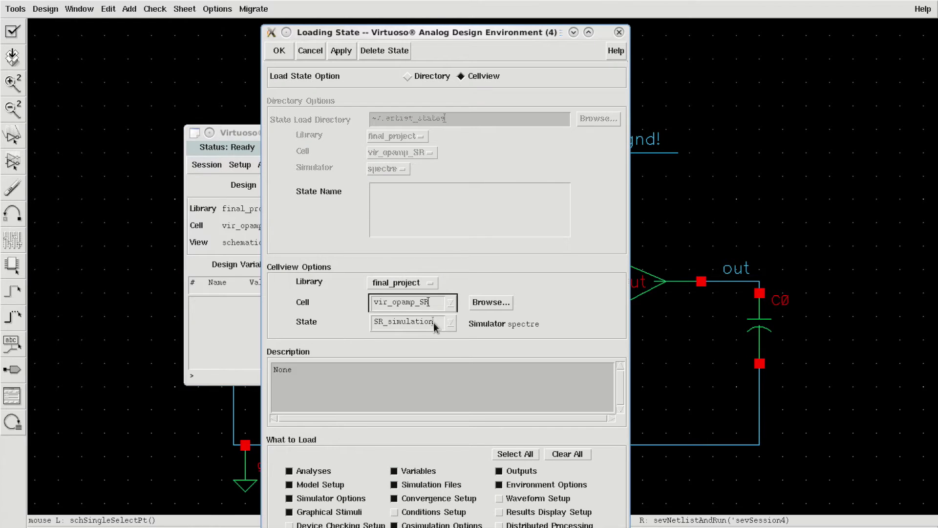
click(279, 51)
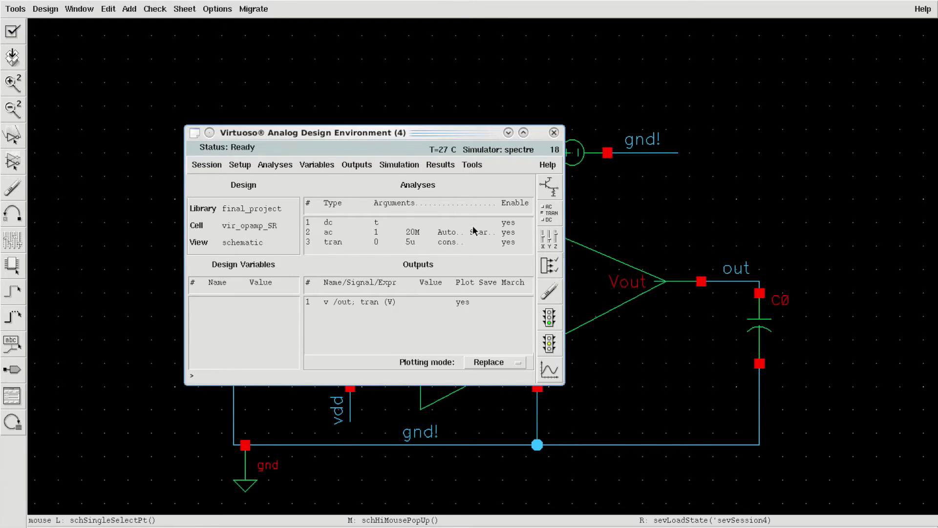
Netlist and run the simulation, then close the first plot and the log
click(550, 324)
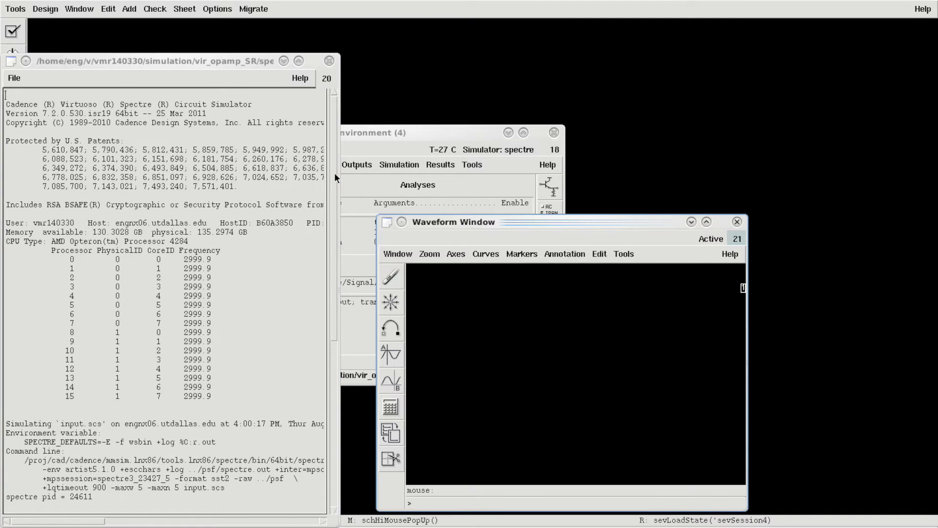
click(737, 222)
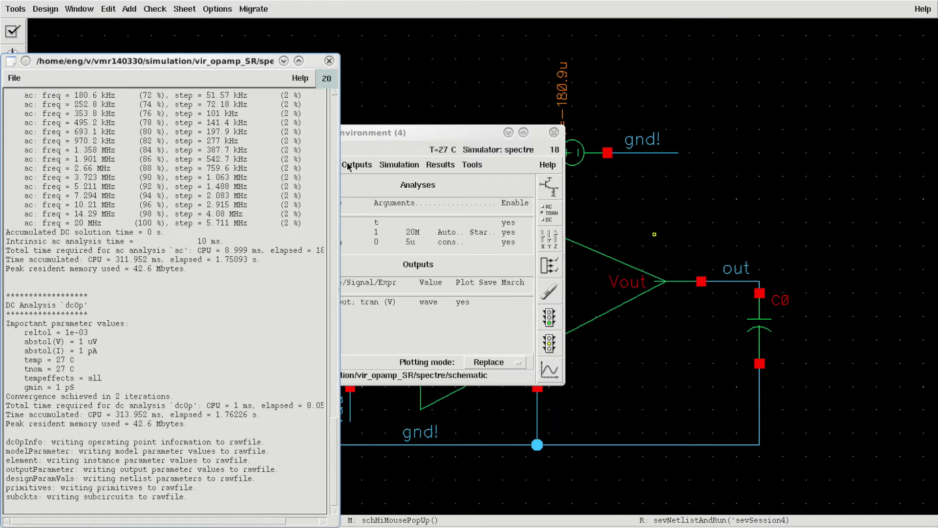
click(329, 61)
click(348, 133)
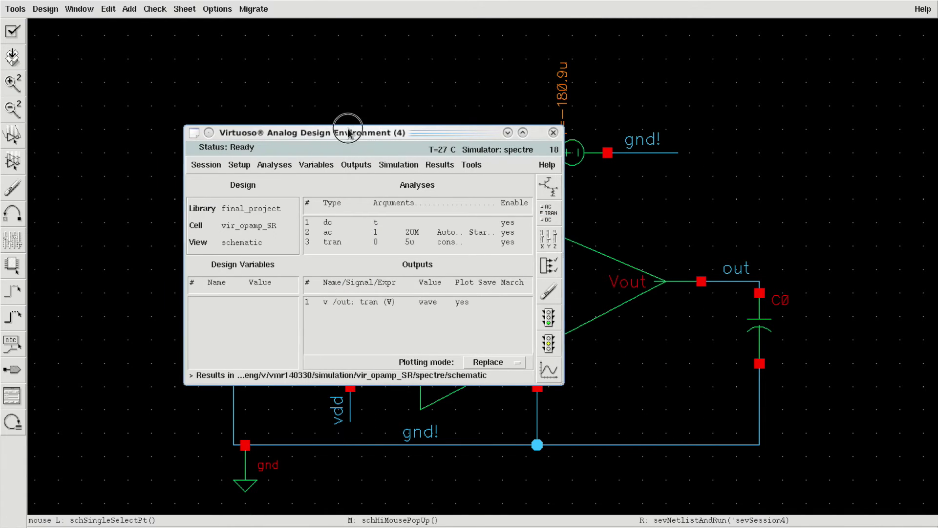
drag(348, 133, 253, 73)
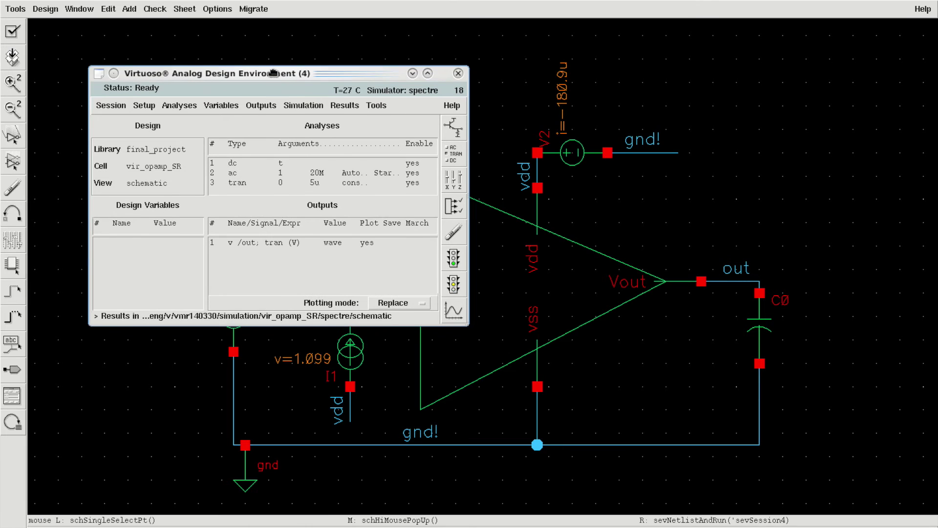
click(489, 335)
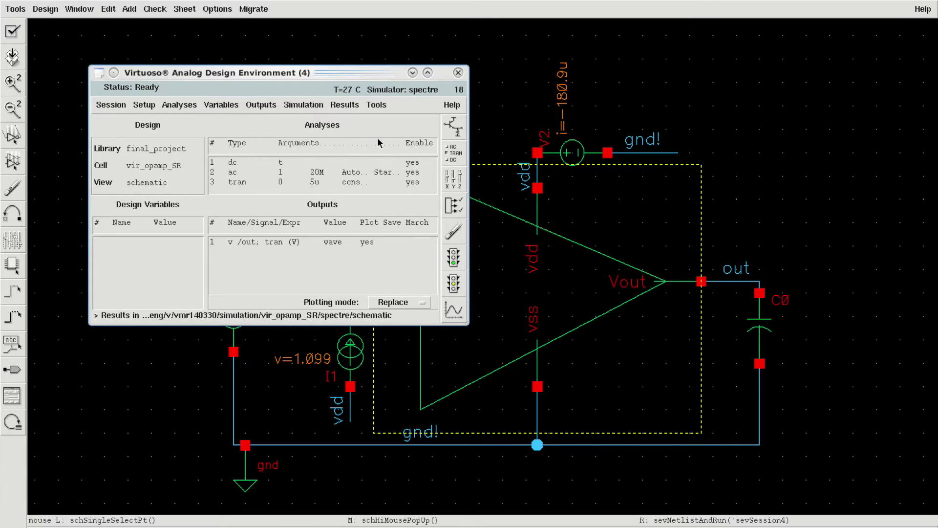
Direct-plot the out net's transient voltage in a new, maximized waveform window
click(345, 107)
mouse_move(349, 136)
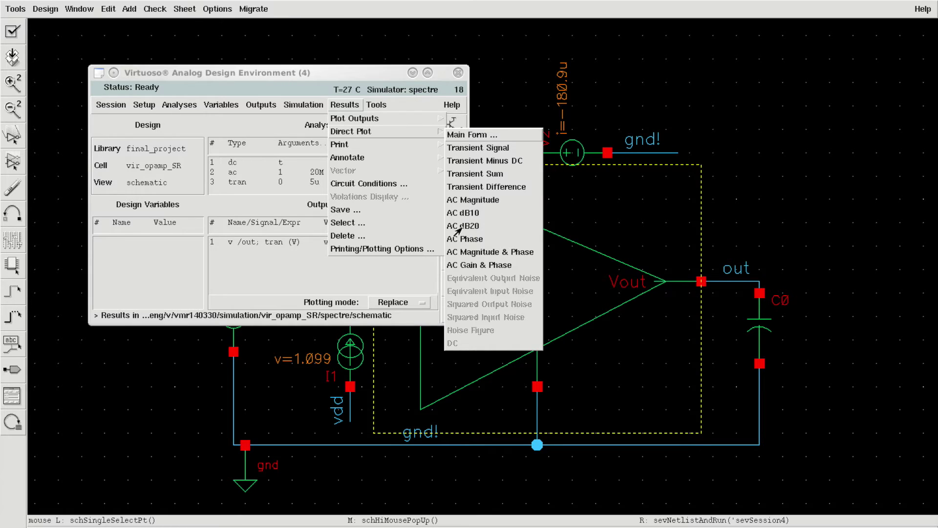
click(464, 150)
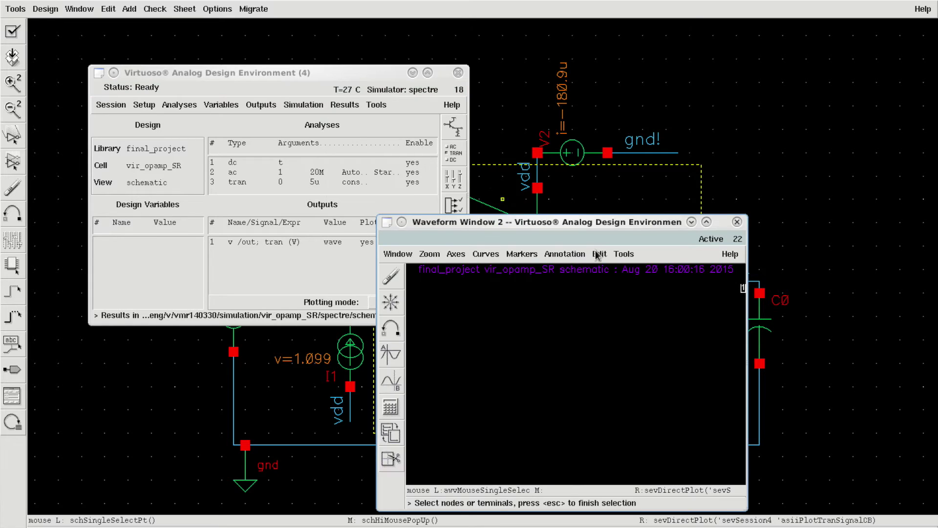
drag(659, 232, 426, 220)
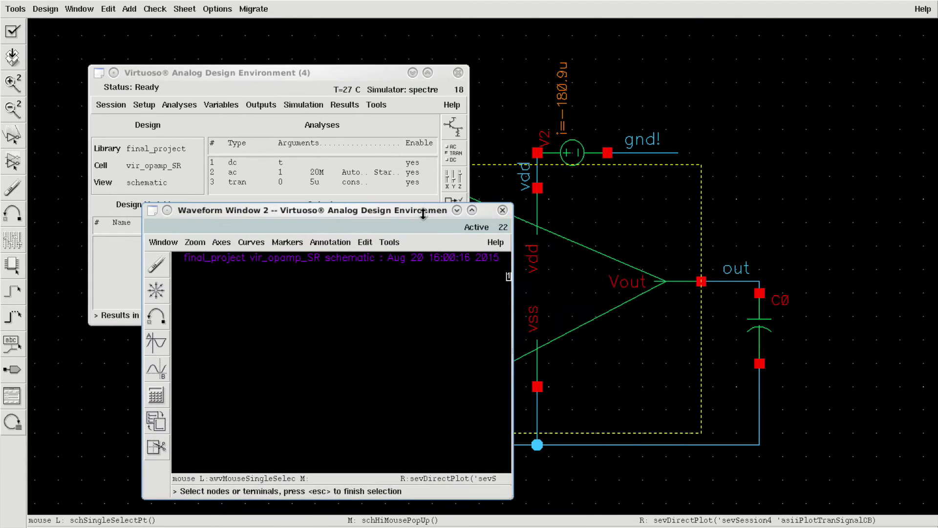
click(728, 284)
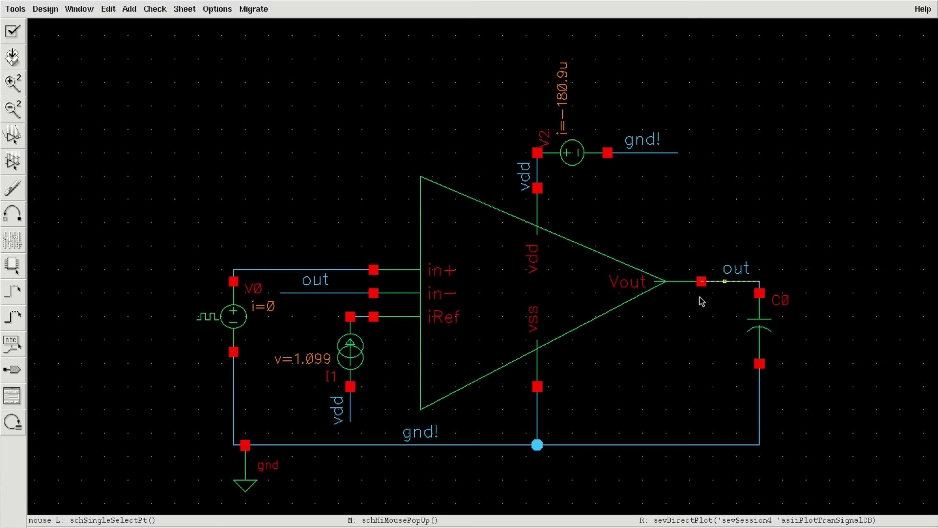
click(733, 282)
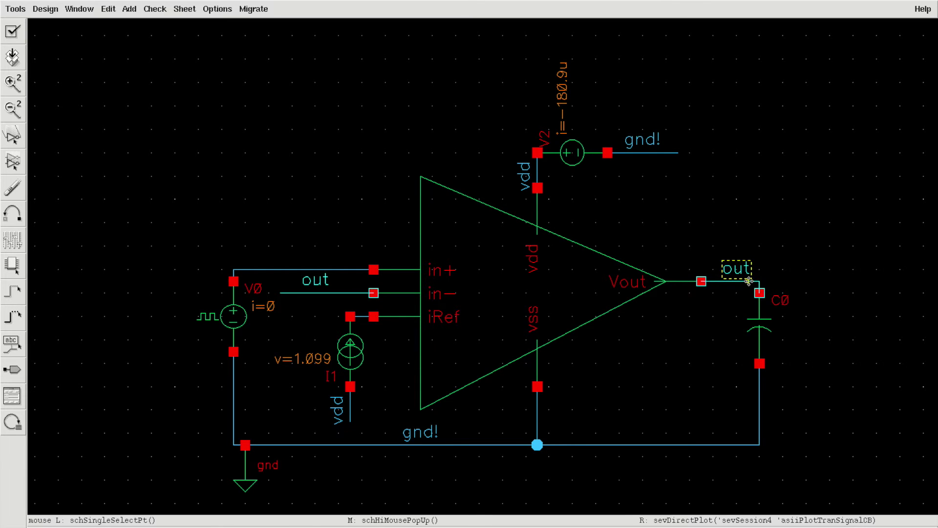
key(Escape)
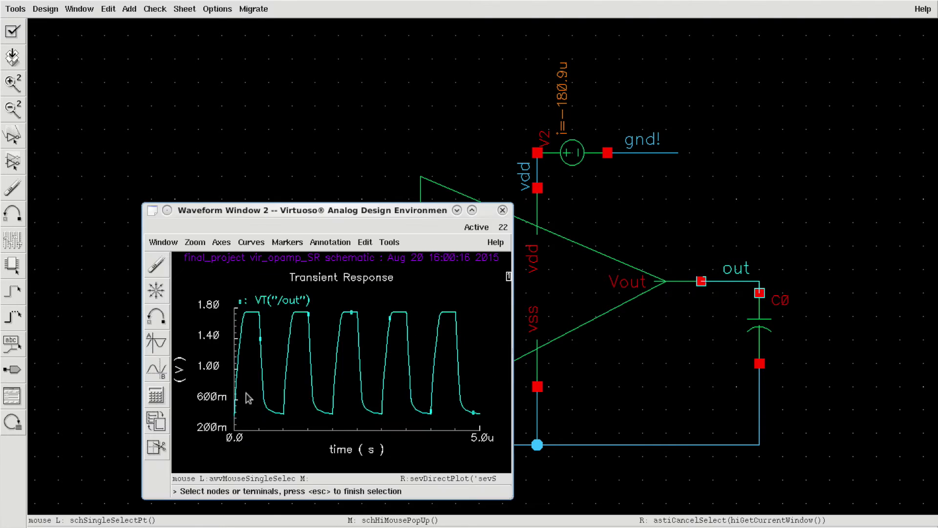
click(472, 210)
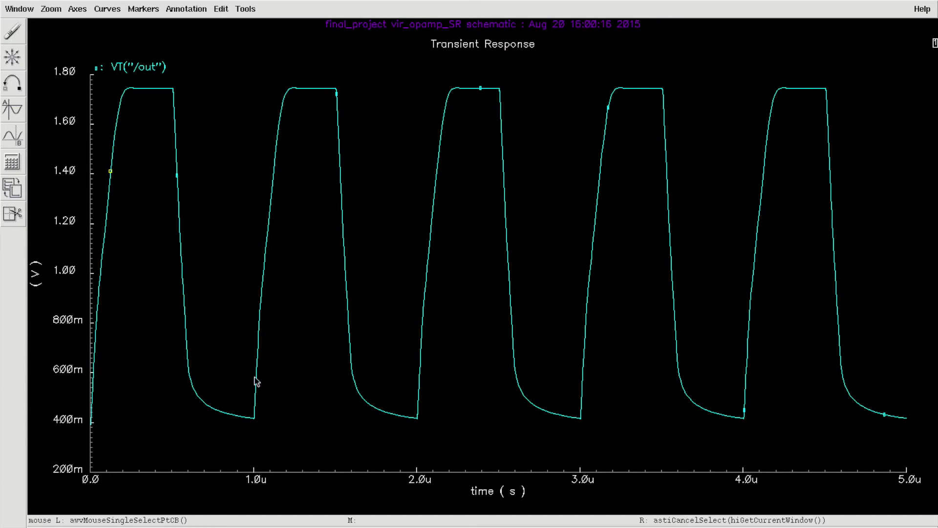
Choose the crosshair marker A tool in Waveform Window 2
click(11, 111)
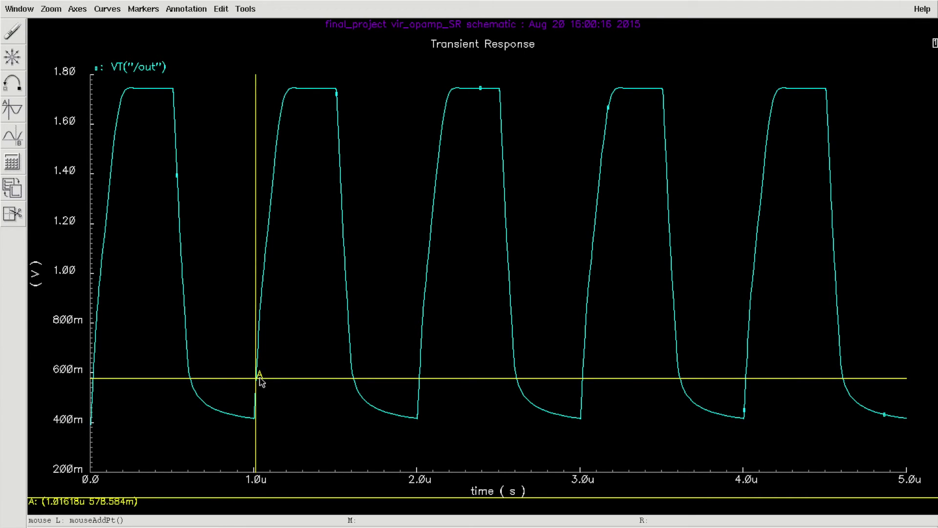
Place marker A at the rising edge's bottom and marker B near its top, giving slope 7.04443M
click(261, 376)
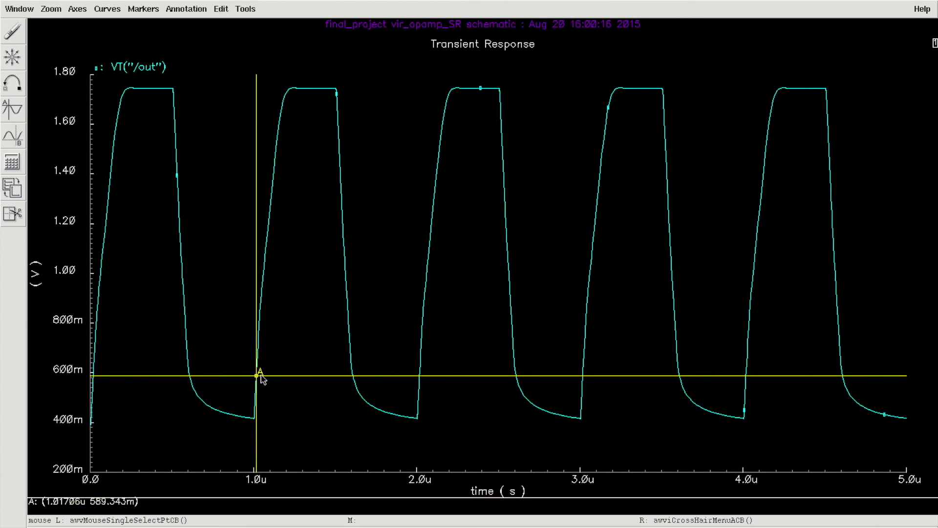
key(b)
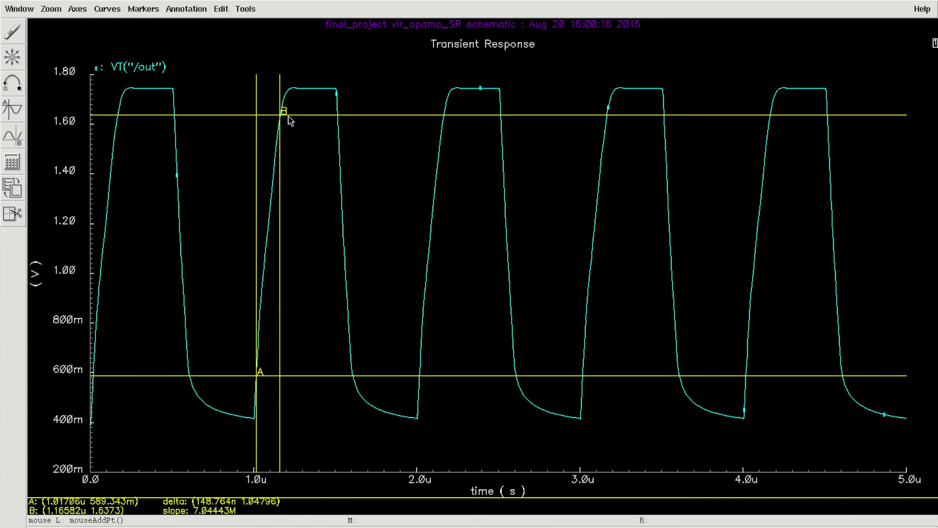
click(289, 117)
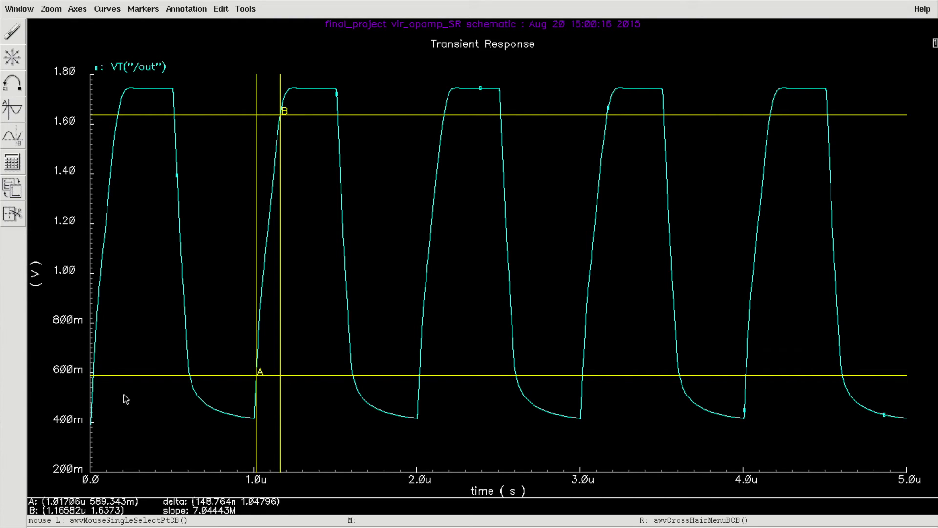
Place markers A and B on the falling edge, B near 1.63 V, reading slope −11.7058M
mouse_move(296, 333)
mouse_down()
mouse_move(339, 98)
mouse_move(354, 373)
mouse_up()
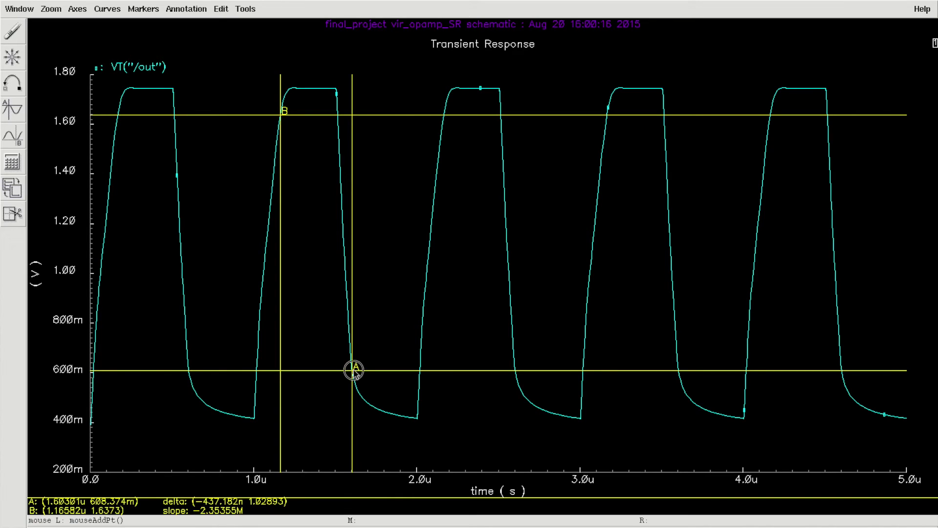
key(b)
drag(346, 143, 341, 122)
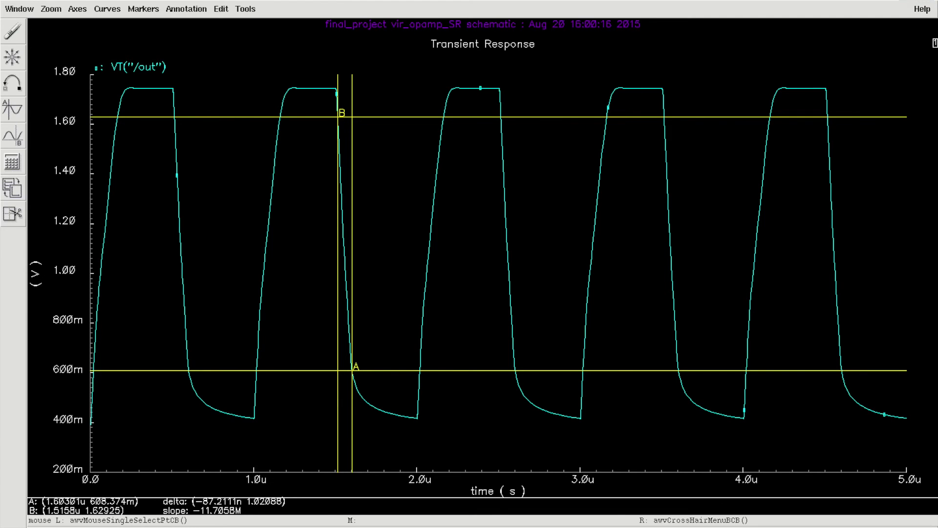
key(alt+F5)
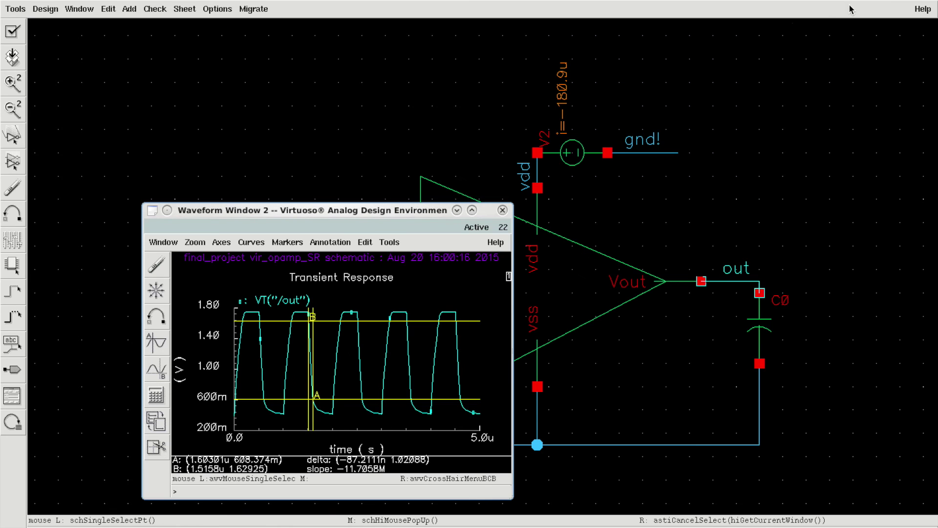
Close the waveform and descend into the op-amp instance's schematic view showing operating-point values
click(502, 210)
click(481, 286)
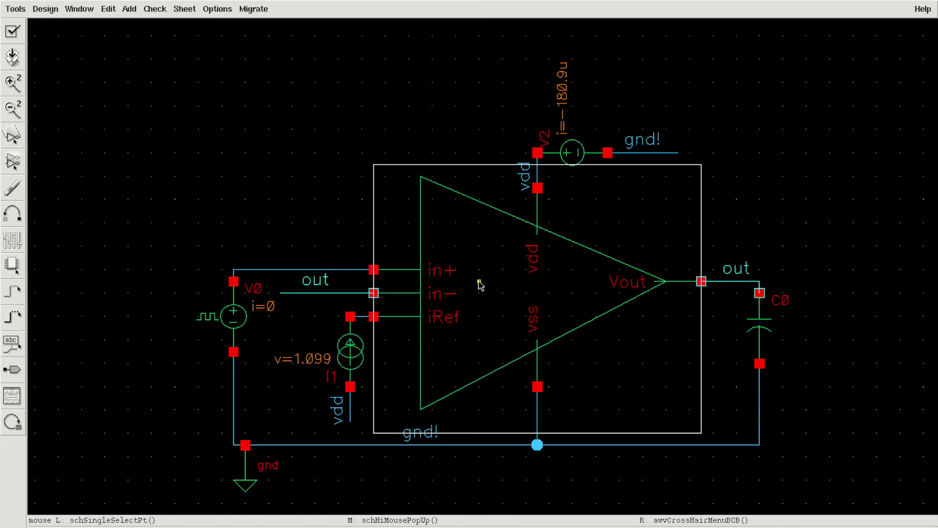
key(shift)
key(q)
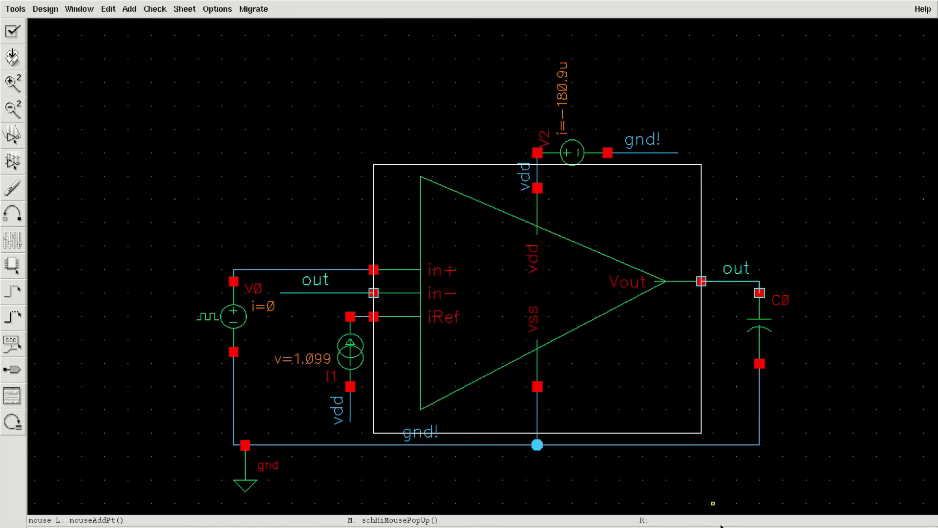
click(508, 391)
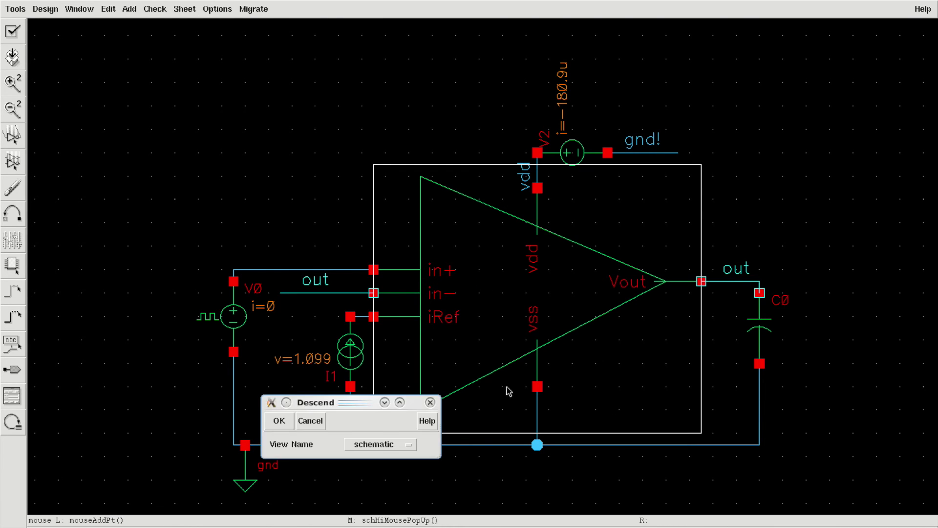
click(281, 420)
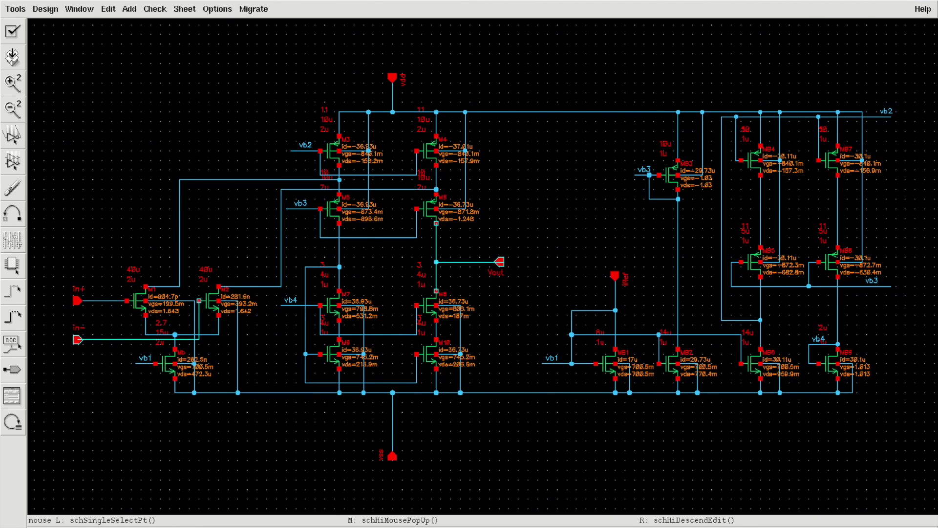
click(916, 1)
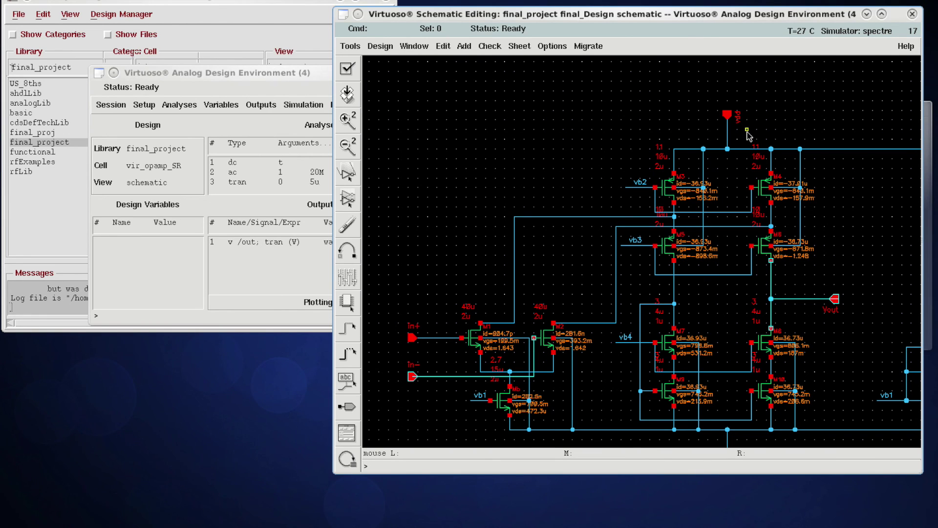
Go back up from the final_Design schematic to the vir_opamp_SR testbench with Ctrl+E
key(ctrl+e)
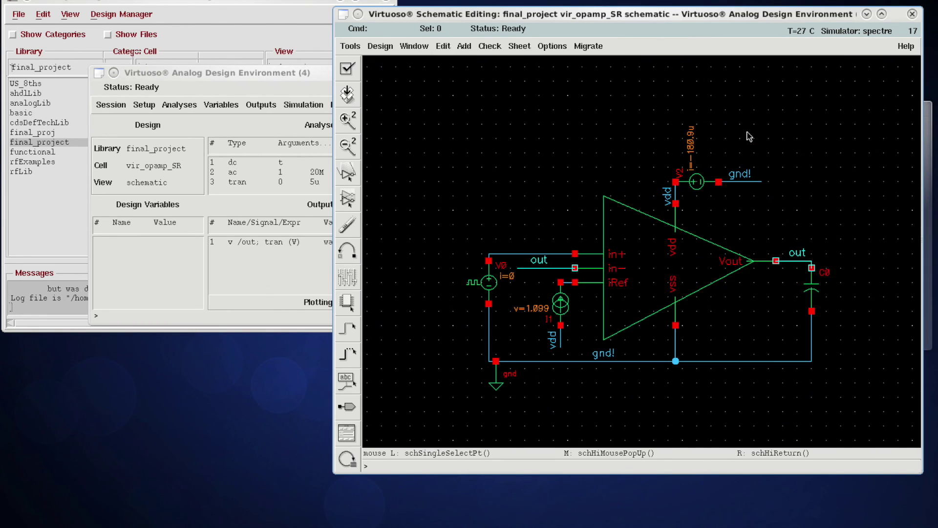